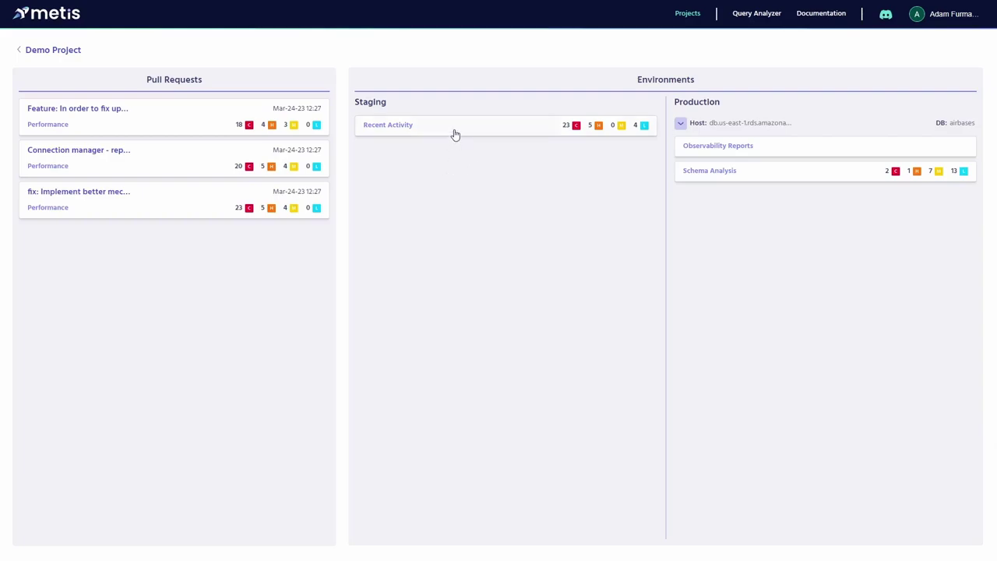
Open the PUT /v1/Analyst/Checking/ command from staging's recent activity and select its 236ms query span.
{"action": "left_click", "coordinate": [452, 134]}
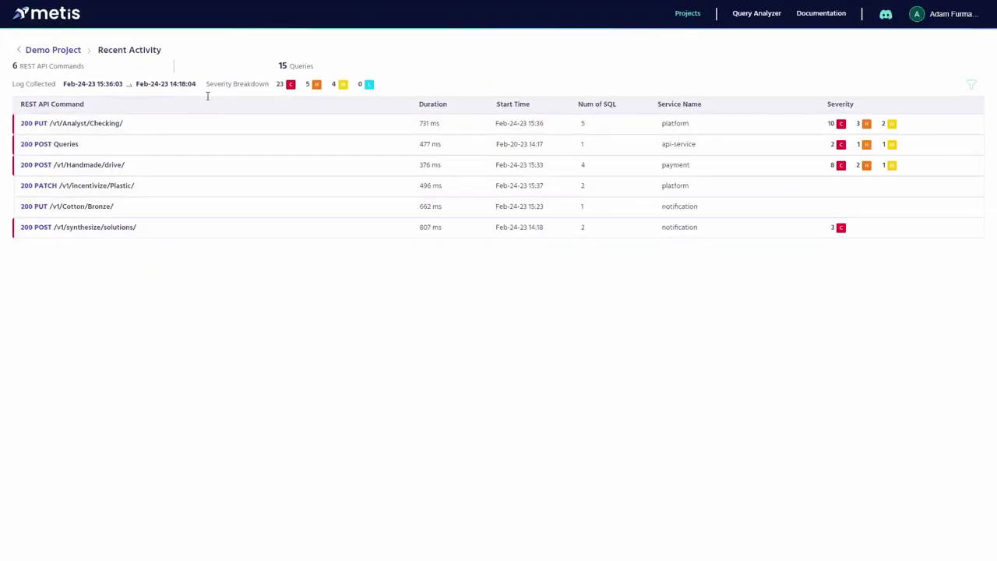
{"action": "left_click", "coordinate": [169, 124]}
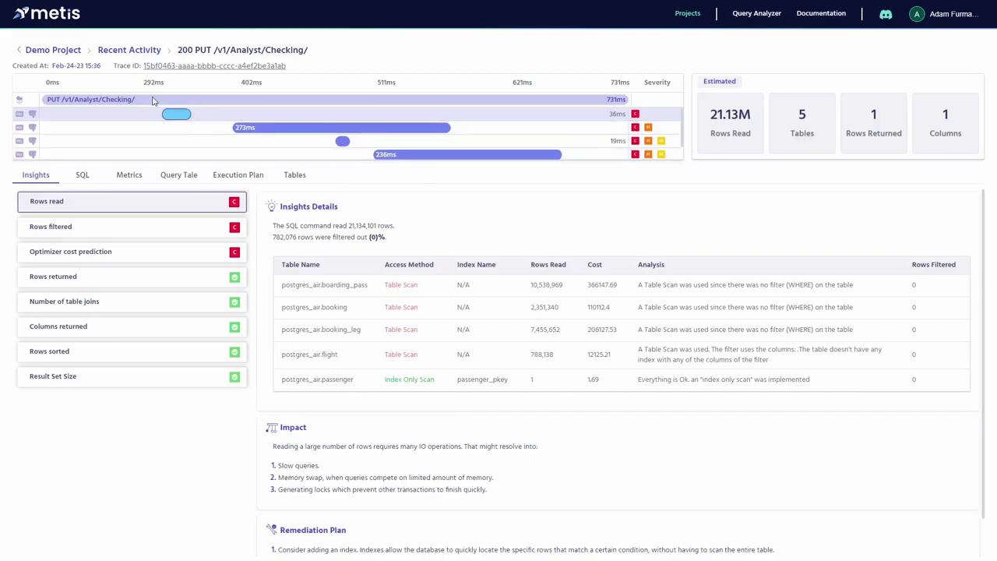
{"action": "left_click", "coordinate": [272, 132]}
{"action": "left_click", "coordinate": [409, 154]}
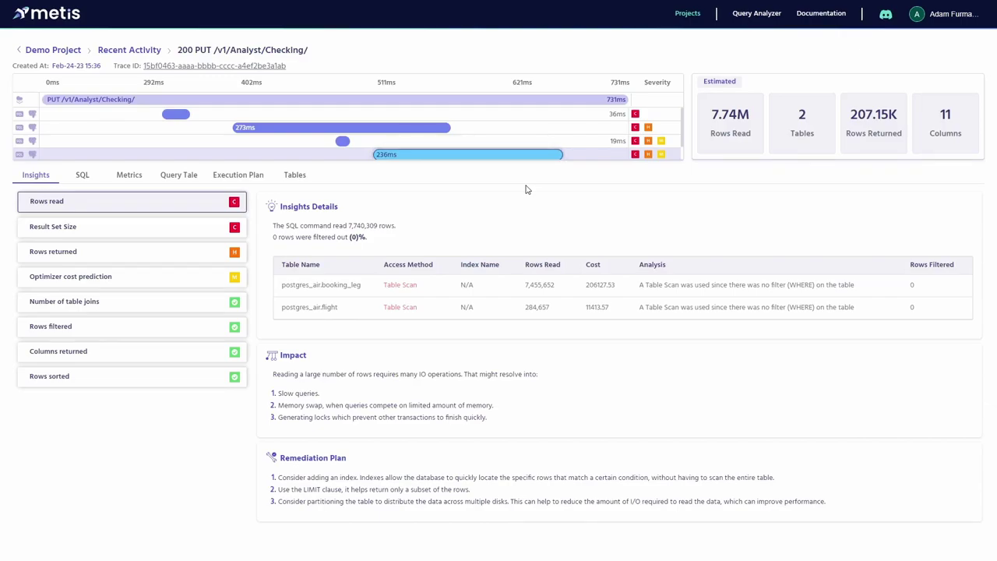
Highlight the estimated rows read and rows returned figures of the selected query.
{"action": "left_click_drag", "start_coordinate": [698, 111], "coordinate": [756, 140]}
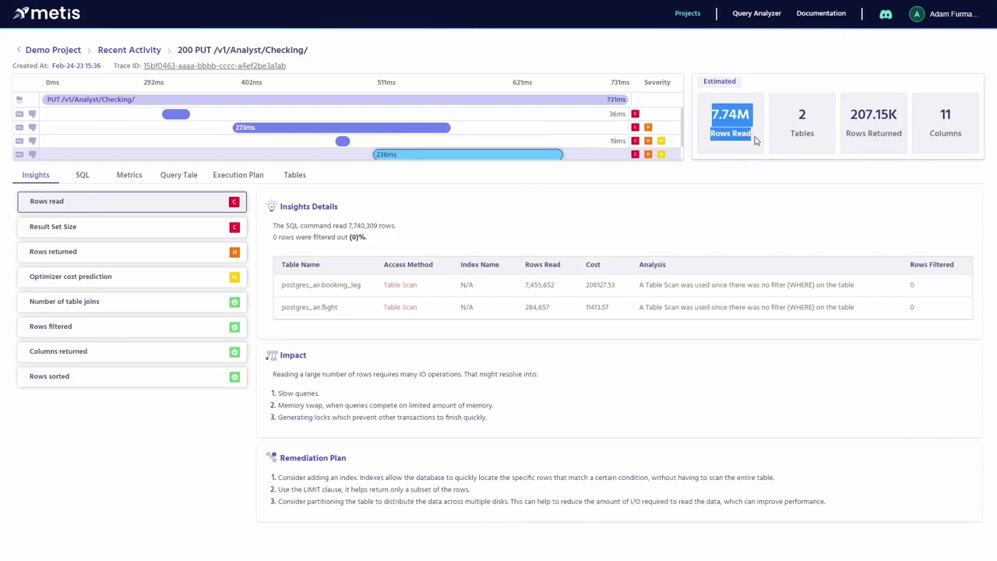
{"action": "left_click", "coordinate": [748, 187]}
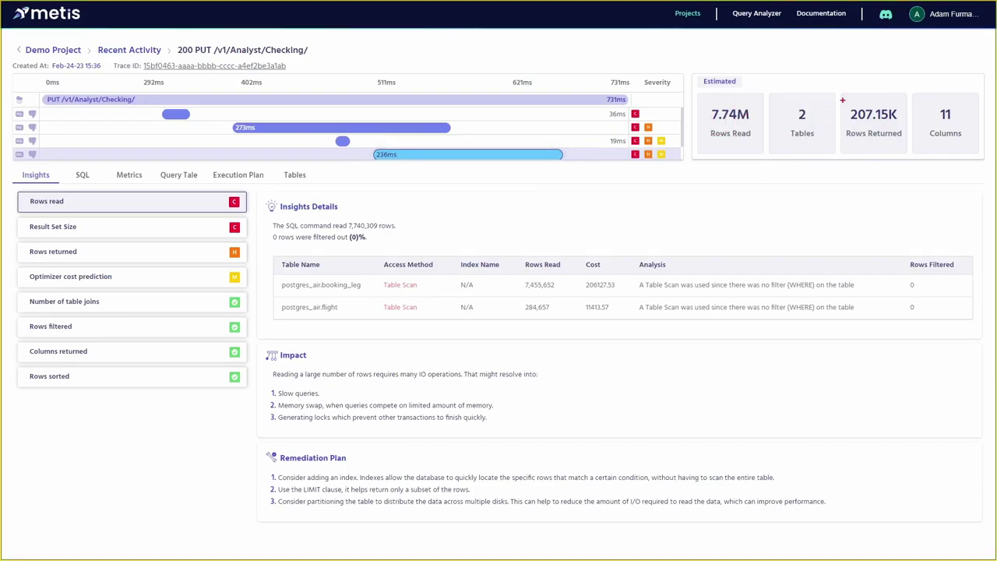
{"action": "left_click_drag", "start_coordinate": [835, 93], "coordinate": [910, 146]}
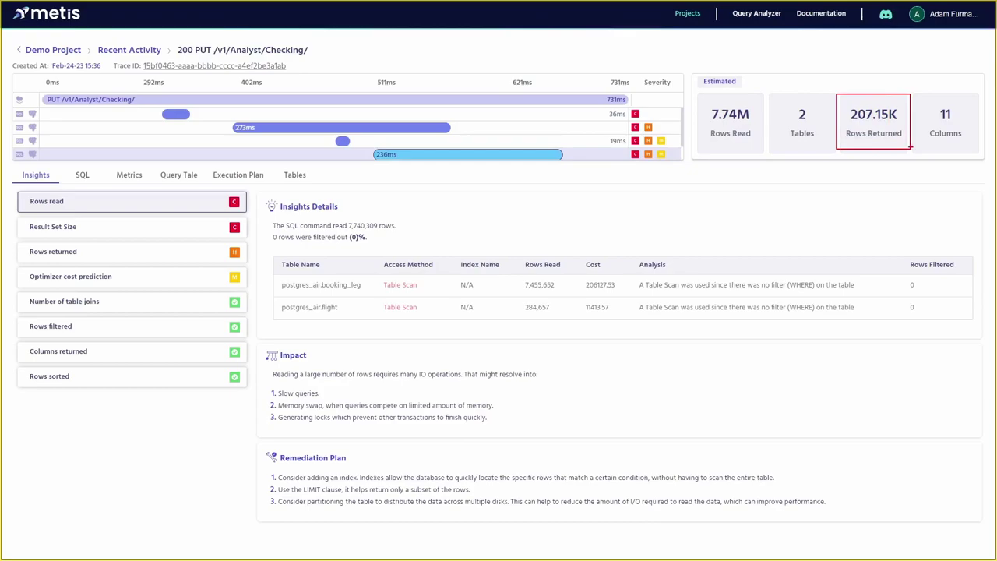
{"action": "left_click_drag", "start_coordinate": [764, 184], "coordinate": [800, 146]}
{"action": "key", "text": "Escape"}
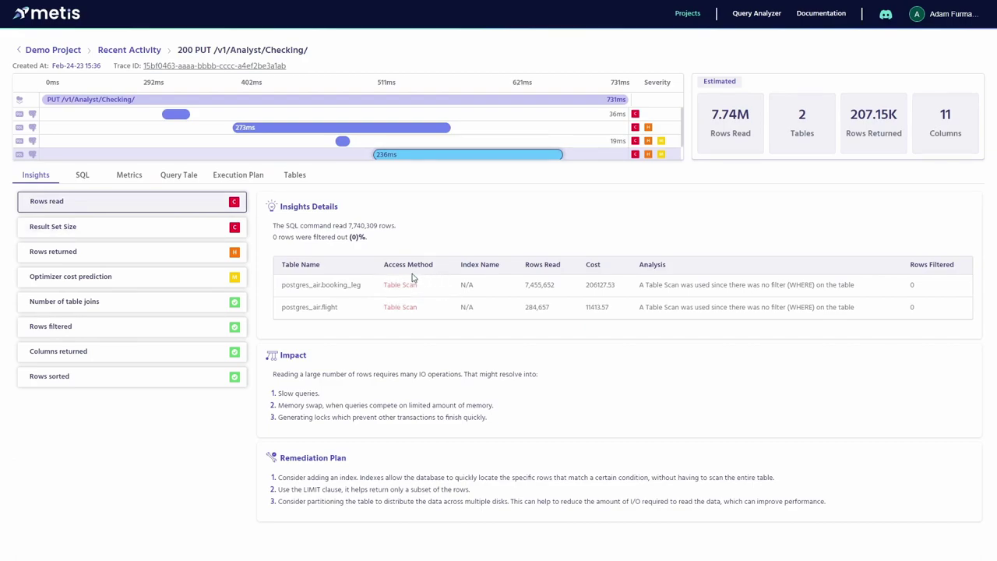
Examine the optimizer cost prediction and rows returned insights, including the insight details and impact of rows returned.
{"action": "left_click", "coordinate": [178, 280]}
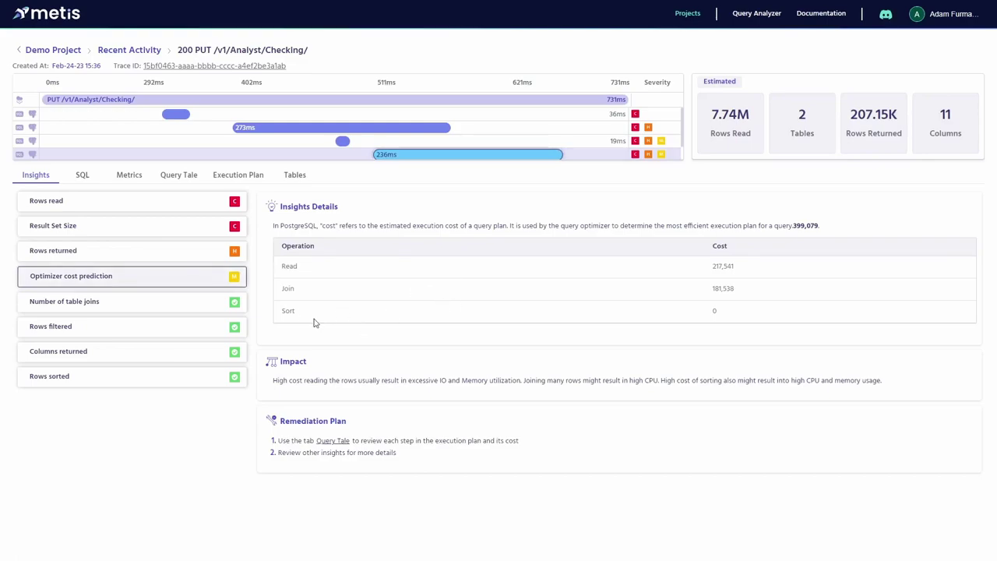
{"action": "left_click", "coordinate": [140, 254]}
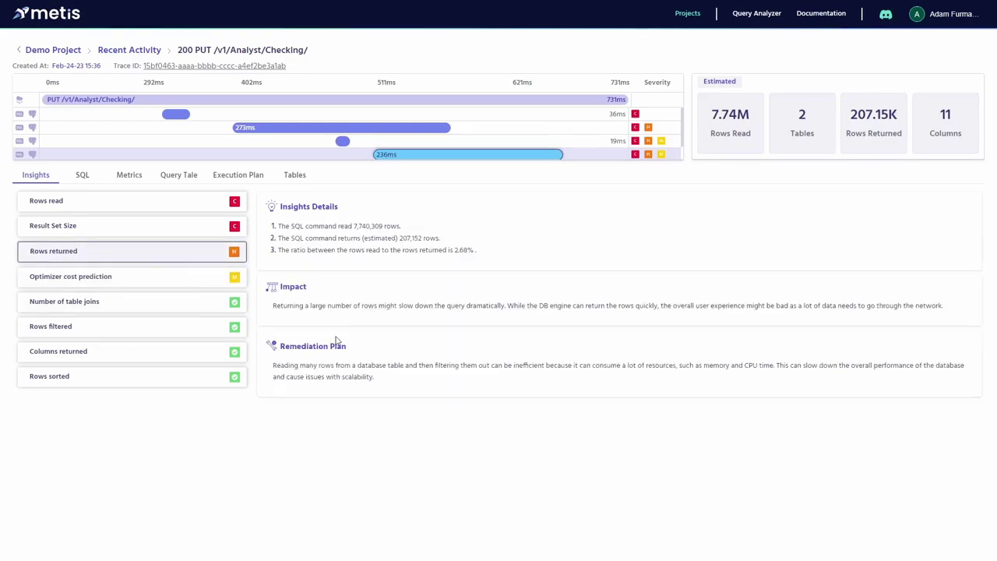
{"action": "left_click_drag", "start_coordinate": [279, 206], "coordinate": [499, 253]}
{"action": "left_click", "coordinate": [459, 299]}
{"action": "left_click_drag", "start_coordinate": [281, 287], "coordinate": [360, 307]}
{"action": "left_click", "coordinate": [371, 309]}
Inspect the query's SQL and its postgres_air.booking_leg table details, and compare it with the SQL of the 273ms span.
{"action": "left_click", "coordinate": [82, 177]}
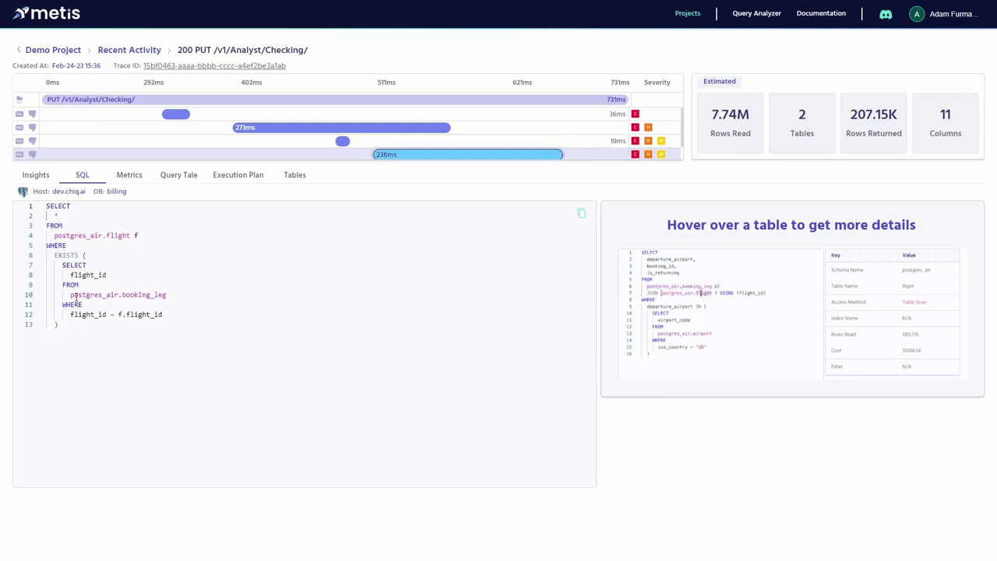
{"action": "mouse_move", "coordinate": [71, 296]}
{"action": "left_click_drag", "start_coordinate": [71, 296], "coordinate": [166, 296]}
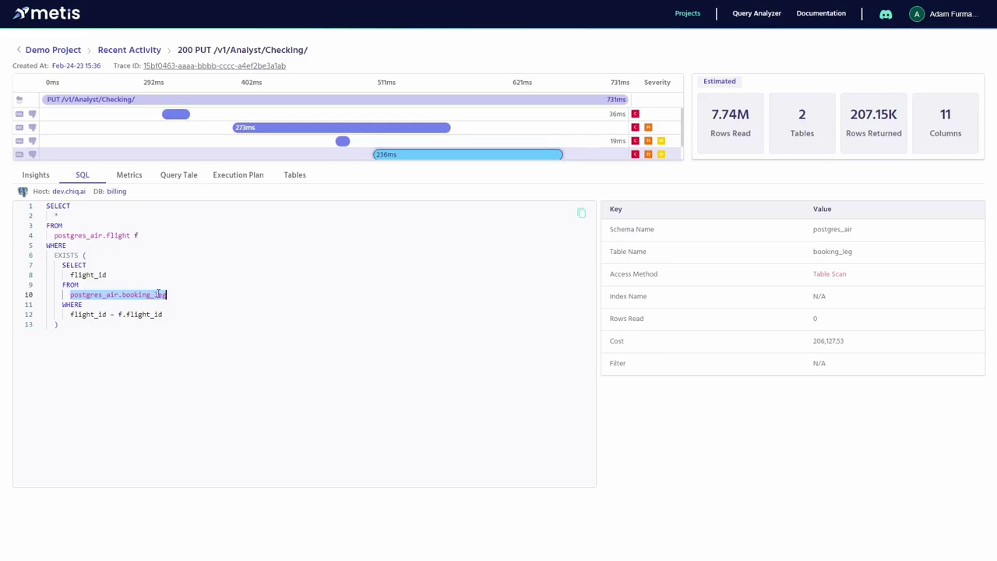
{"action": "left_click", "coordinate": [198, 324]}
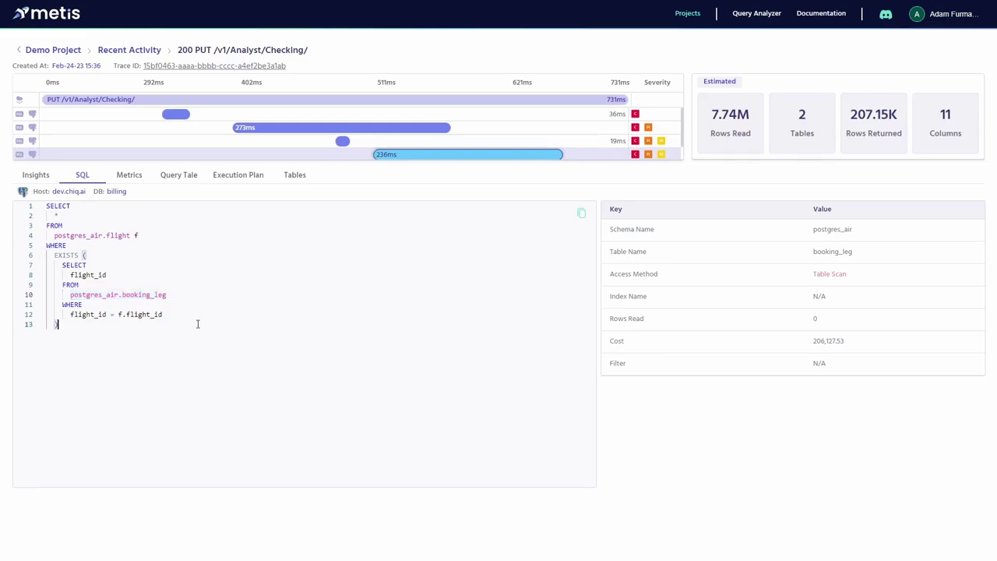
{"action": "left_click", "coordinate": [346, 127]}
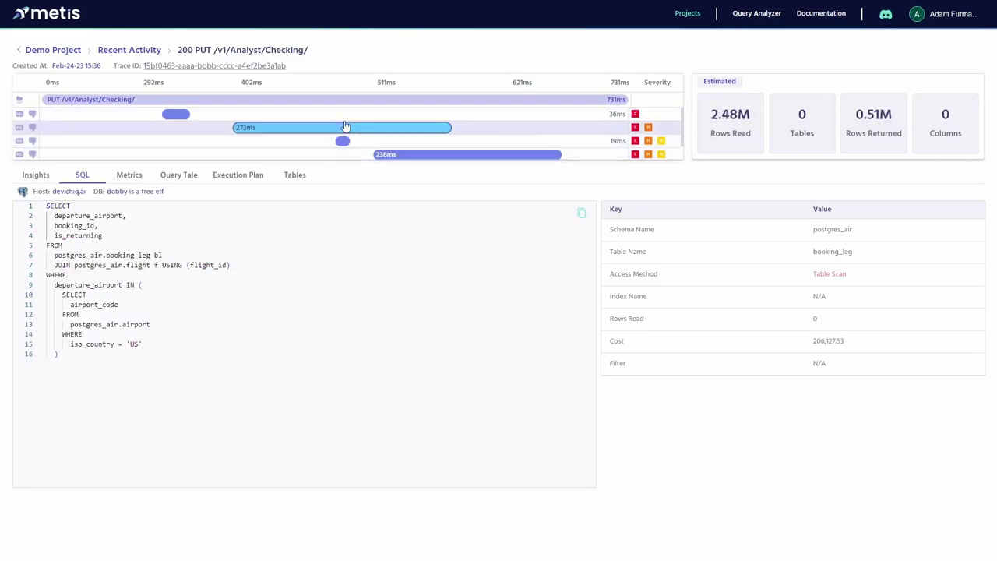
{"action": "left_click", "coordinate": [398, 157]}
Review the query's metrics and expand the booking_leg Parallel Seq Scan and Parallel Hash Join nodes in the Query Tale.
{"action": "left_click", "coordinate": [118, 179]}
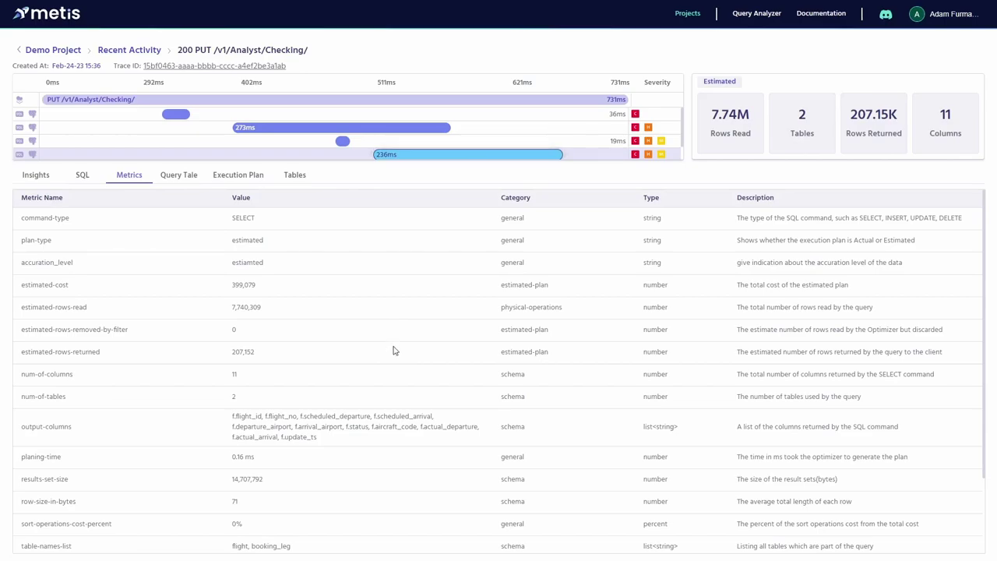
{"action": "left_click", "coordinate": [180, 175]}
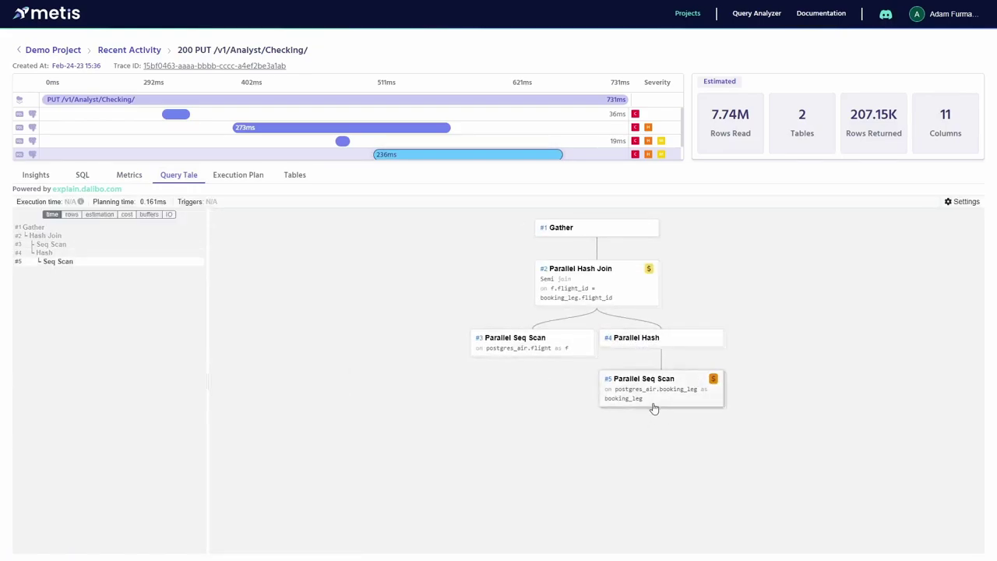
{"action": "left_click", "coordinate": [663, 402]}
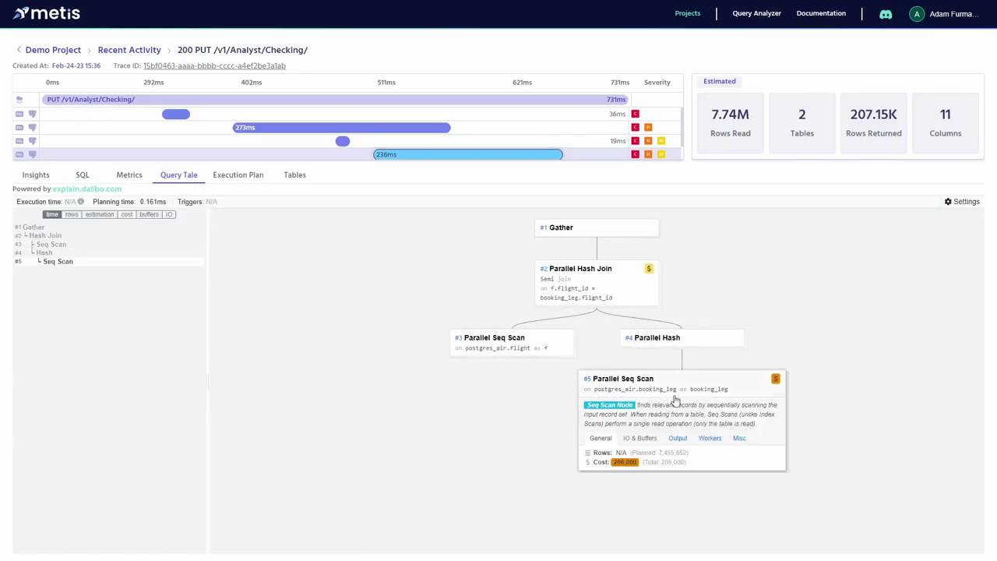
{"action": "left_click", "coordinate": [678, 440]}
{"action": "left_click", "coordinate": [711, 440]}
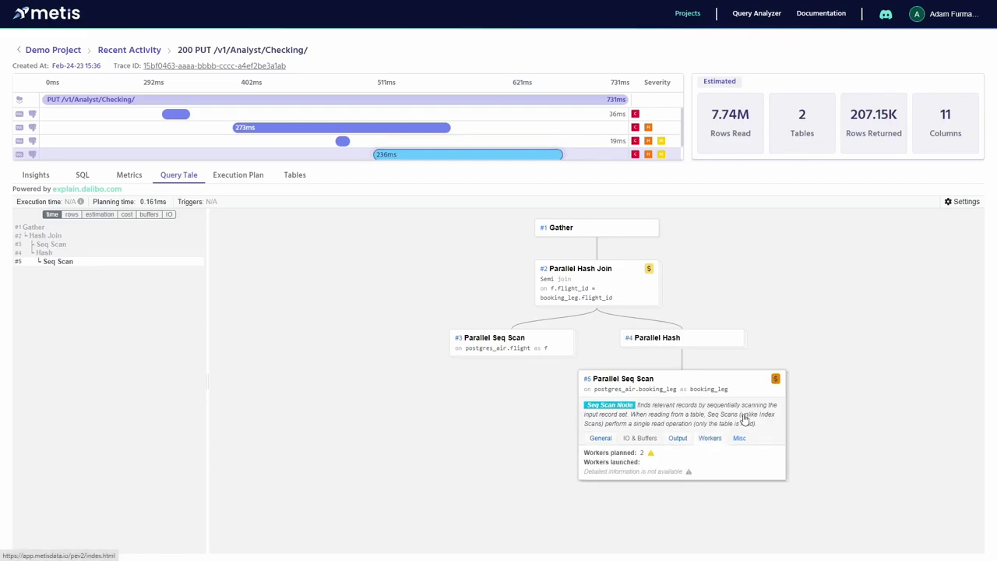
{"action": "left_click", "coordinate": [623, 302]}
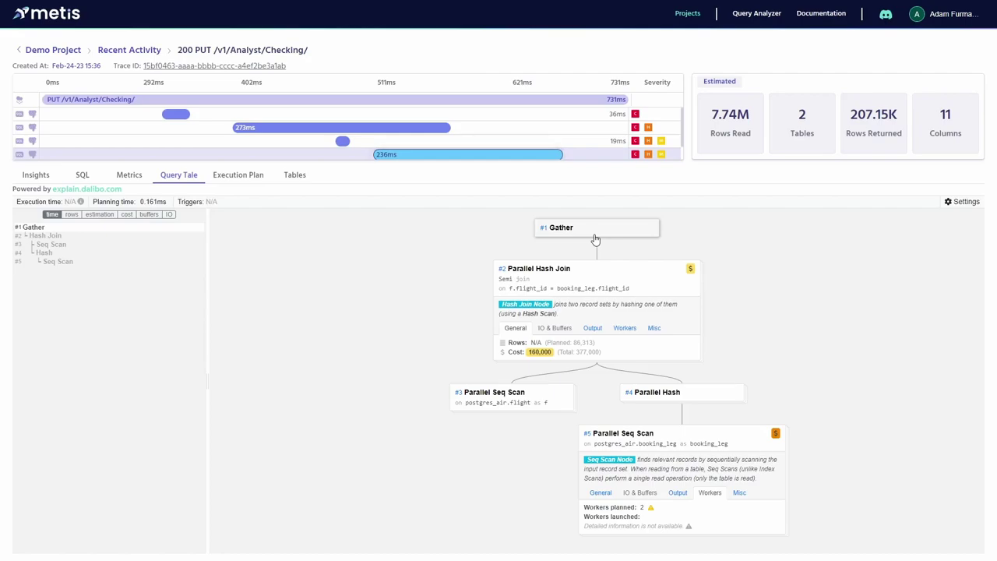
Review the query's JSON execution plan and table access analysis, and return to the Demo Project overview.
{"action": "left_click", "coordinate": [243, 180]}
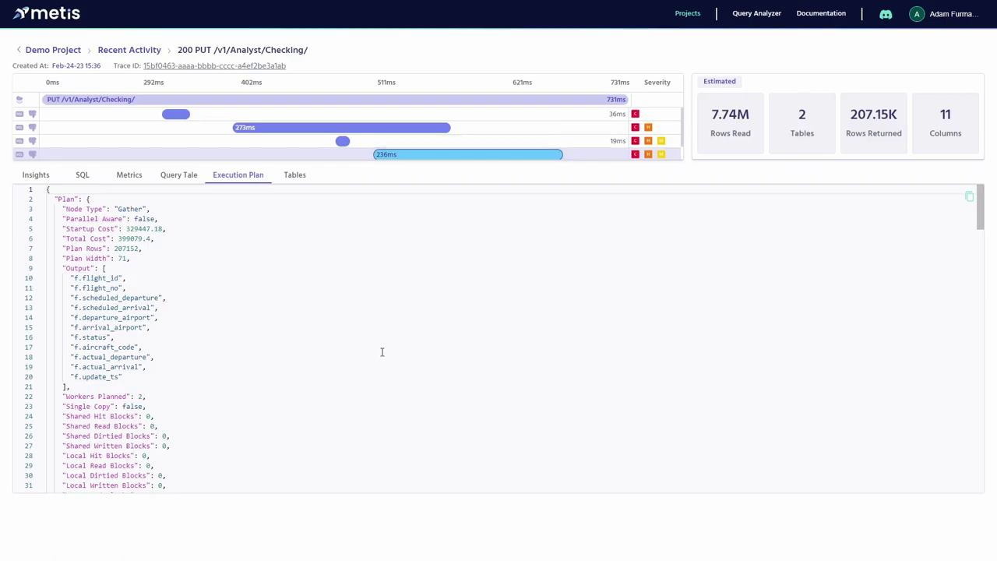
{"action": "left_click", "coordinate": [292, 176]}
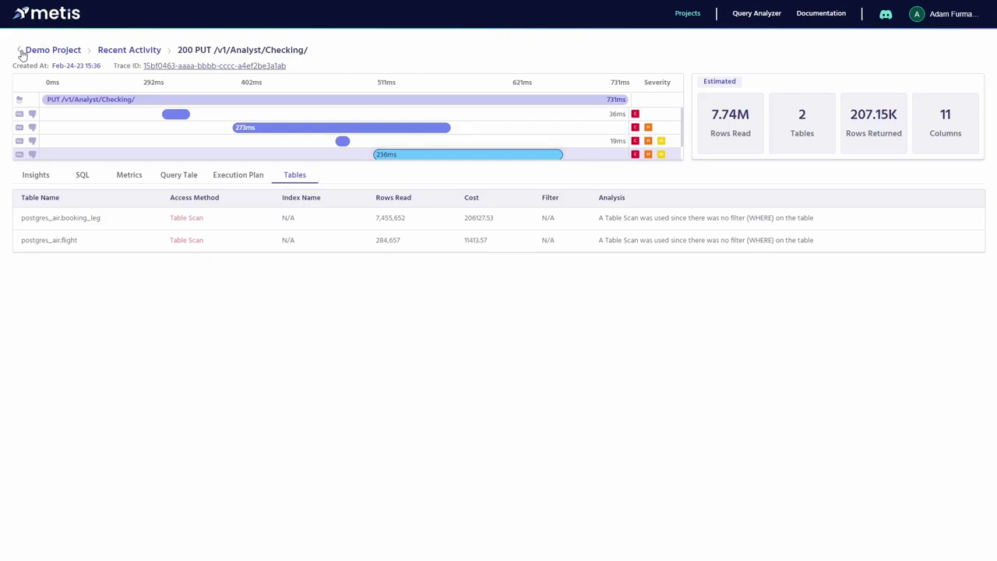
{"action": "left_click", "coordinate": [67, 51]}
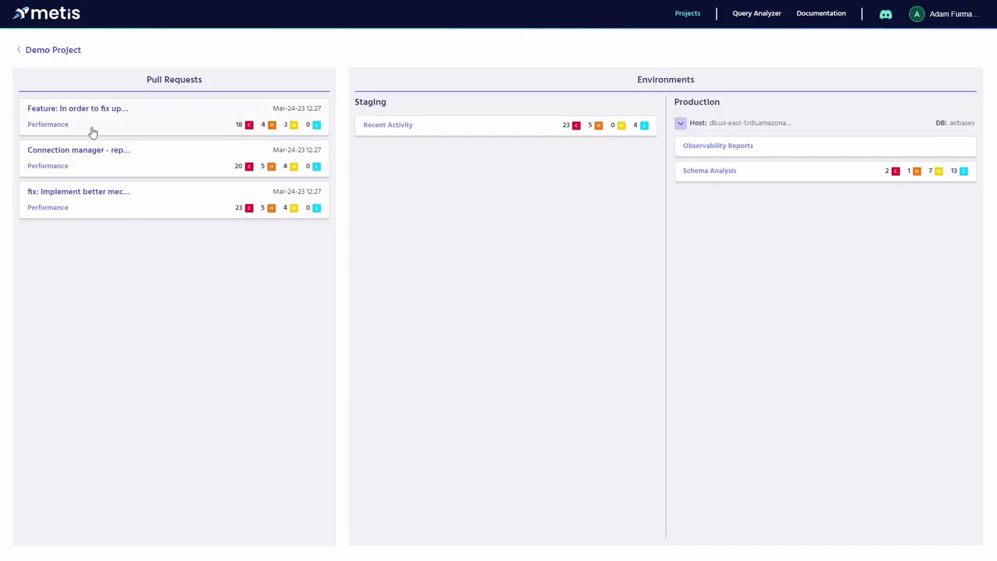
Check the PUT /v1/Analyst/Checking/ insights in the first pull request's performance report and return to the Demo Project overview.
{"action": "left_click", "coordinate": [163, 129]}
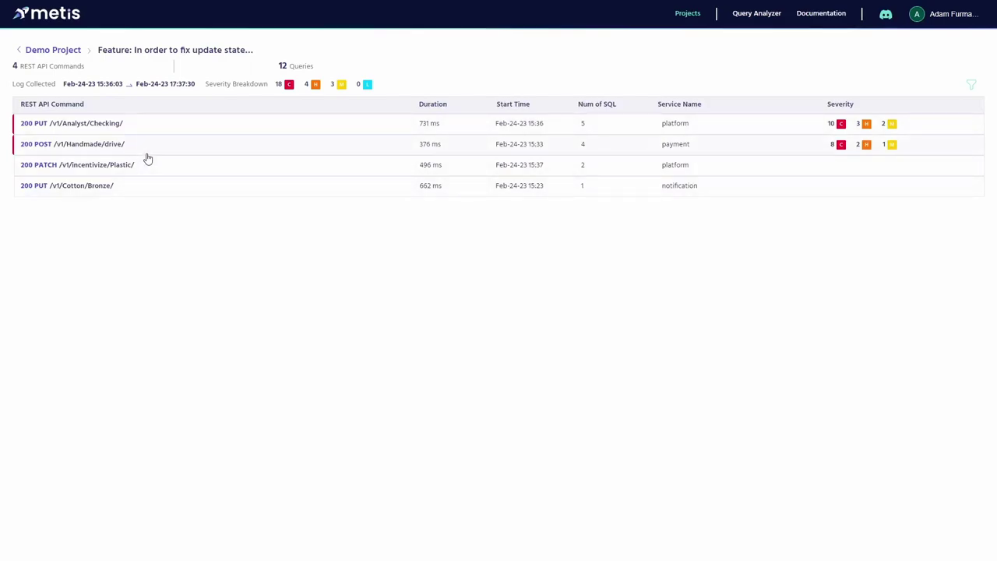
{"action": "left_click", "coordinate": [141, 128]}
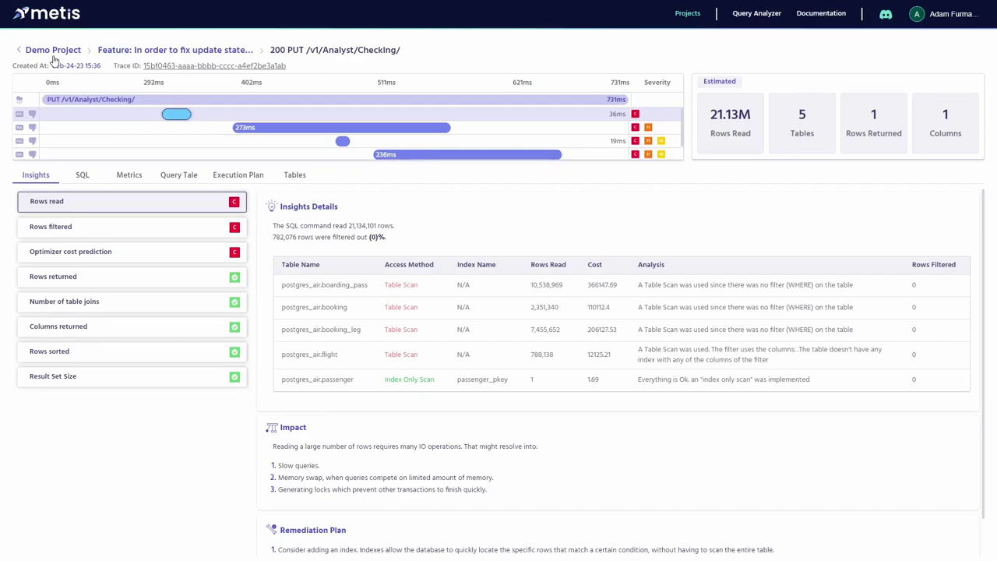
{"action": "left_click", "coordinate": [53, 52]}
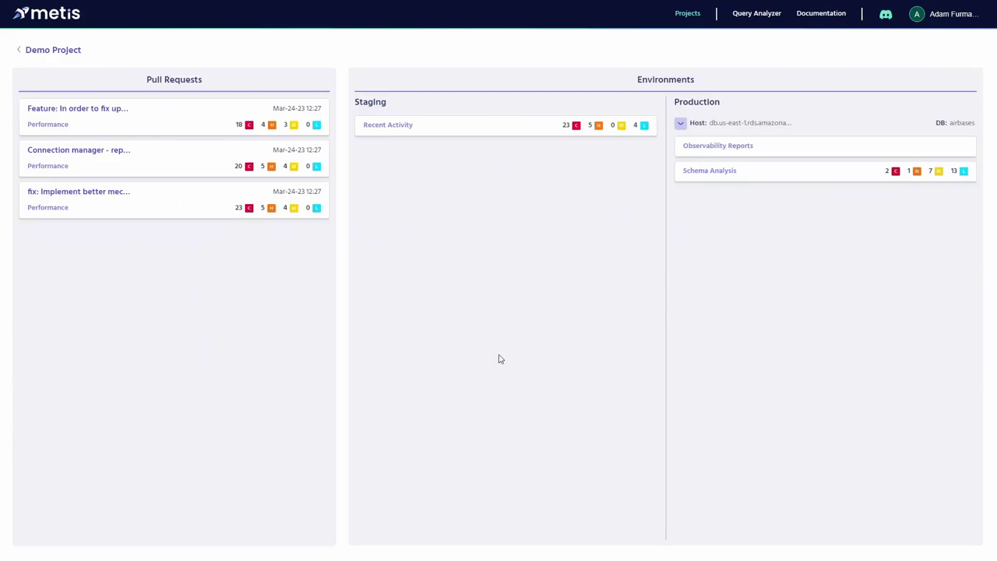
Examine the missing primary key insight for public.booking_flights in the production schema analysis and return to the project overview.
{"action": "left_click", "coordinate": [802, 177]}
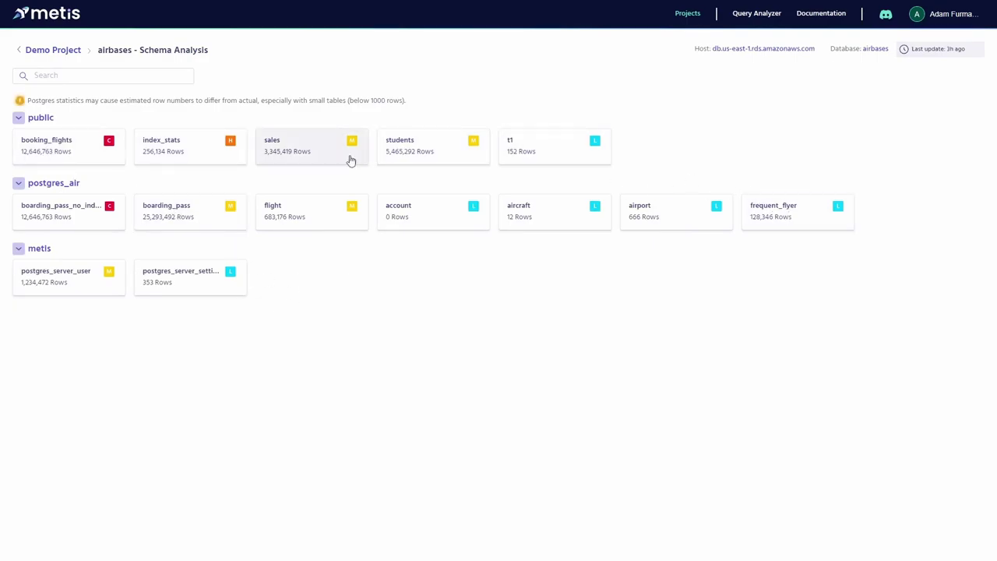
{"action": "left_click", "coordinate": [97, 162]}
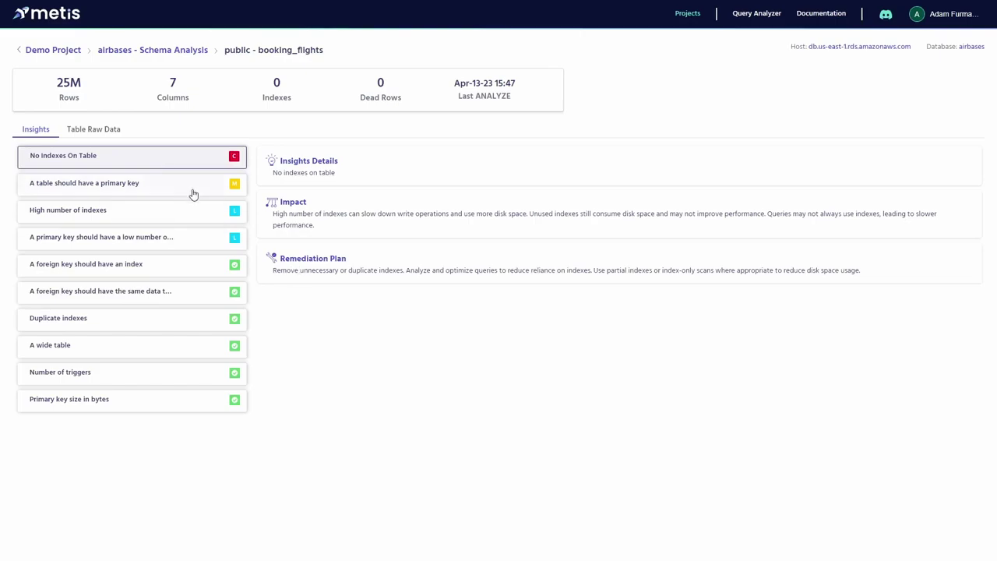
{"action": "left_click", "coordinate": [192, 193]}
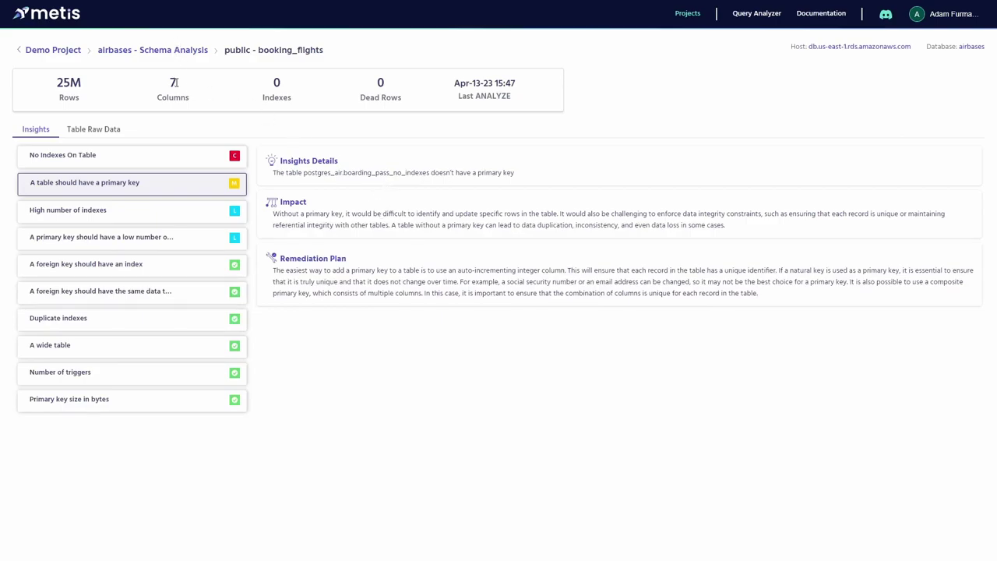
{"action": "left_click", "coordinate": [109, 56]}
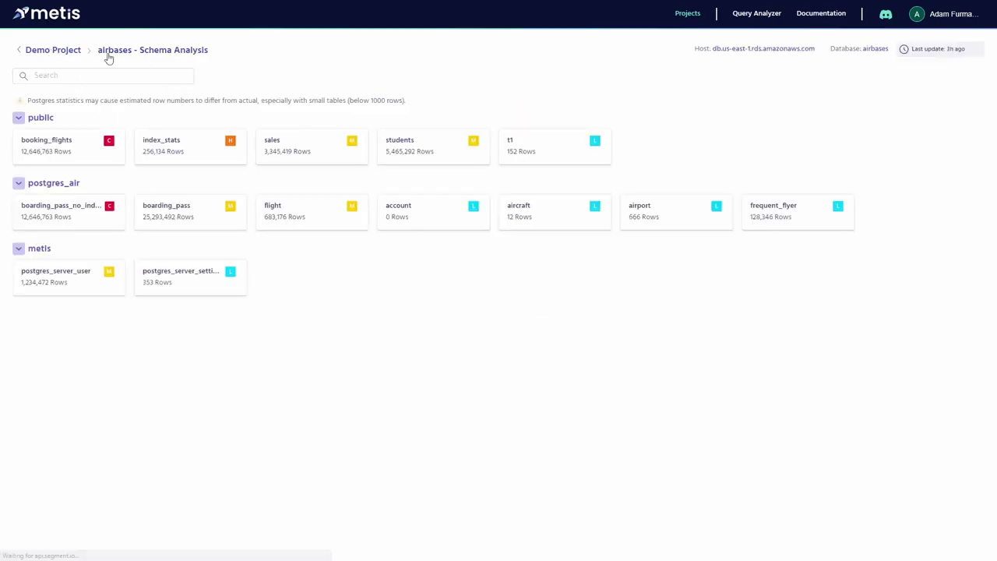
{"action": "left_click", "coordinate": [109, 57]}
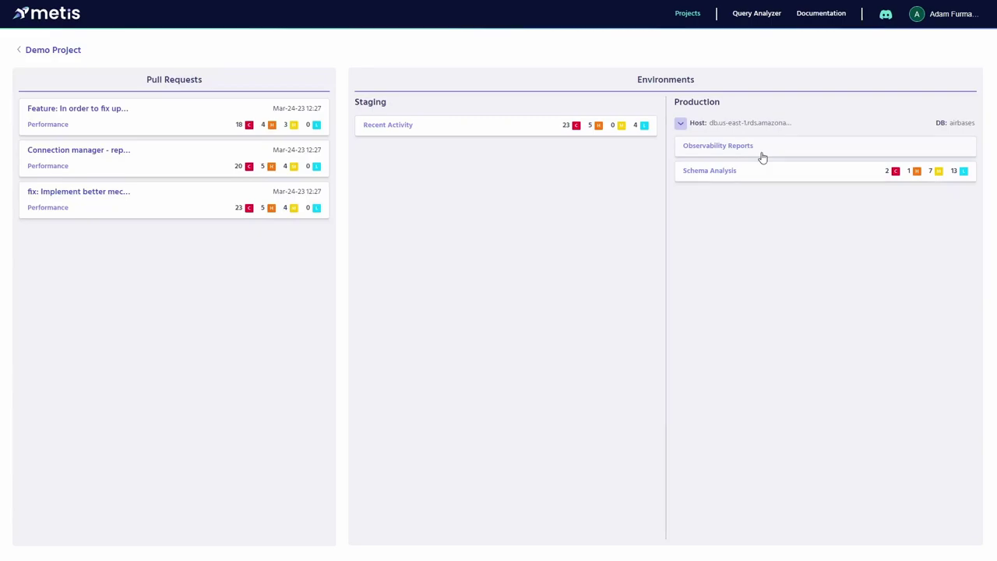
Review production table statistics, index usage and query statistics, including the duration history of the sum(numbackends) query.
{"action": "left_click", "coordinate": [763, 156]}
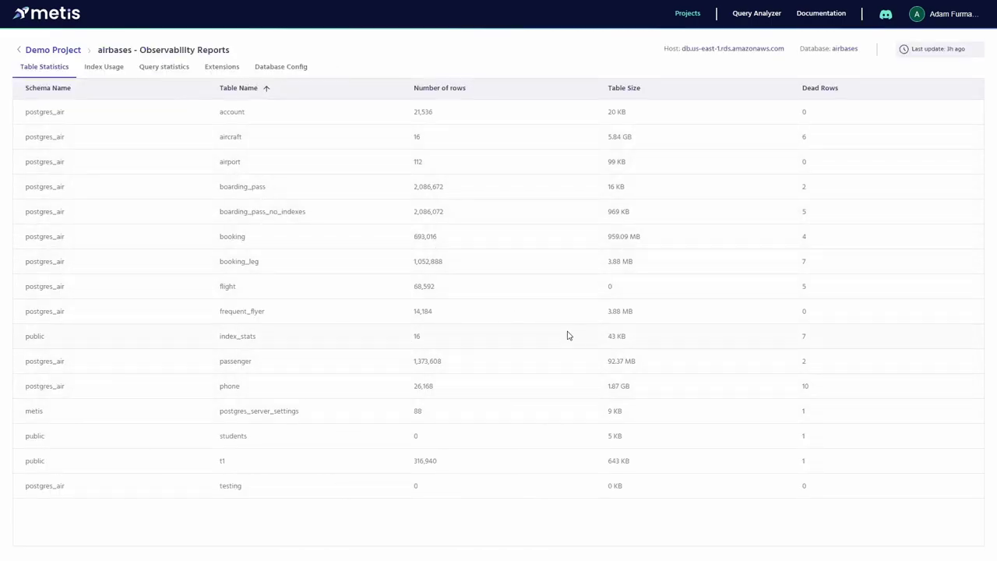
{"action": "left_click", "coordinate": [119, 70]}
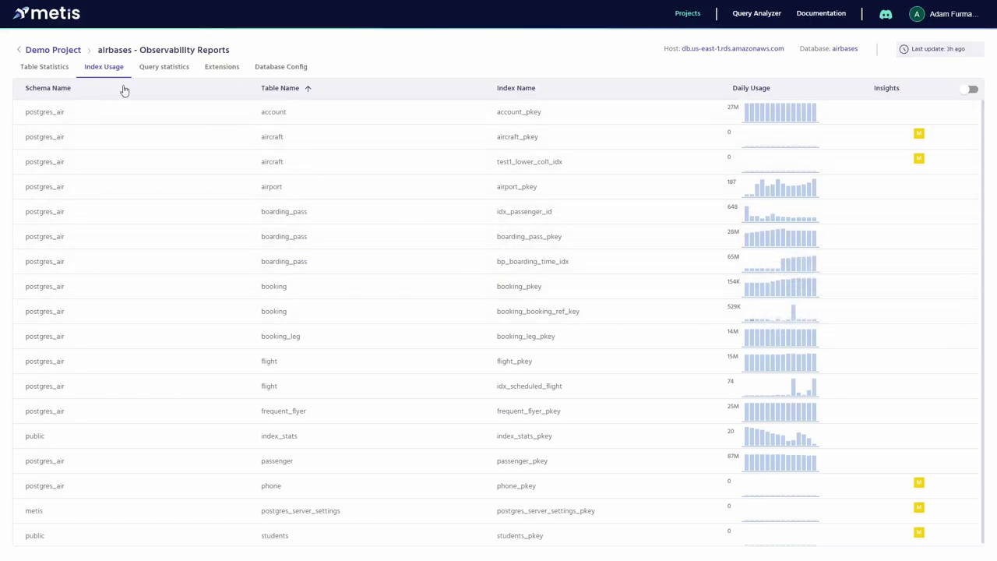
{"action": "left_click", "coordinate": [170, 70]}
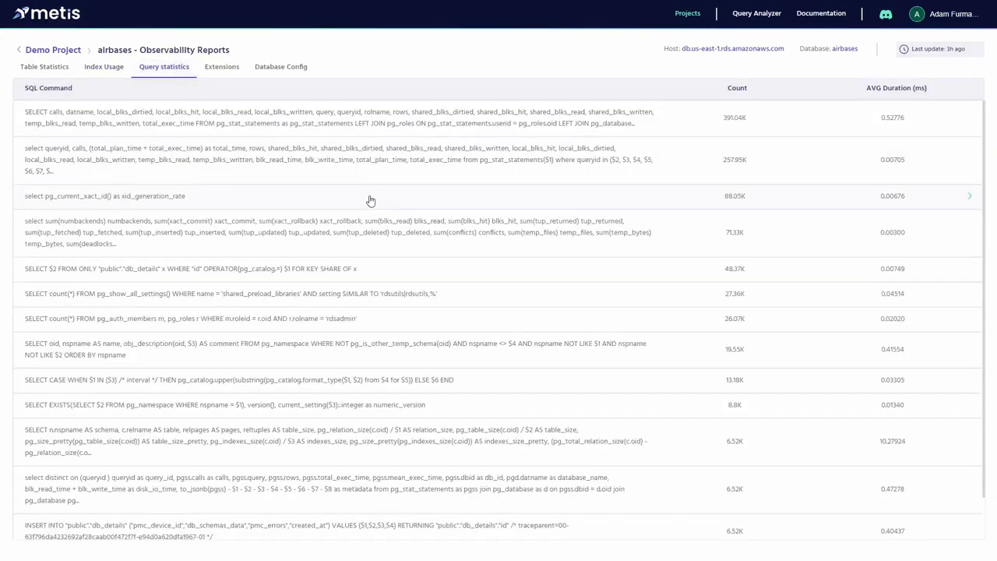
{"action": "left_click", "coordinate": [417, 244]}
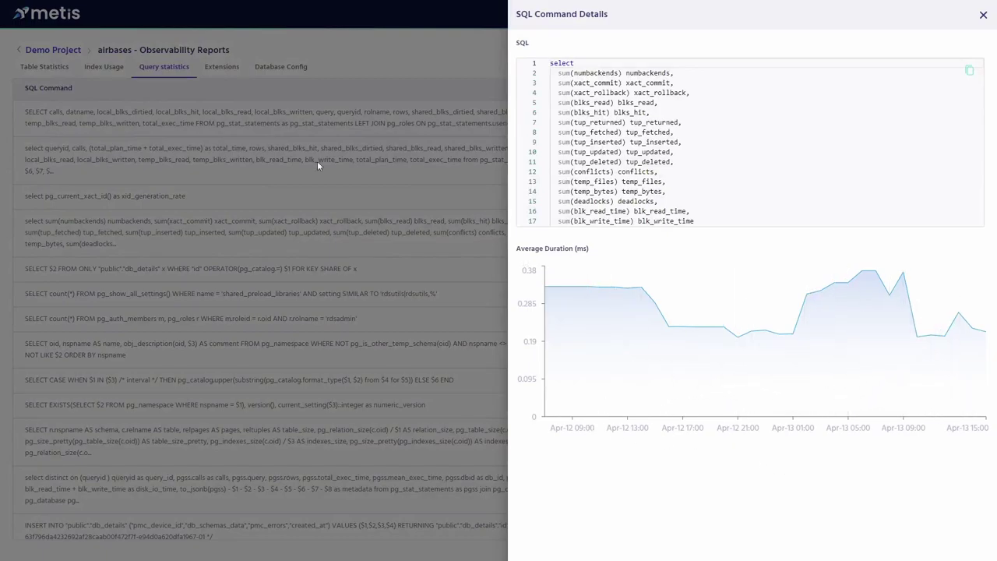
{"action": "left_click", "coordinate": [377, 173]}
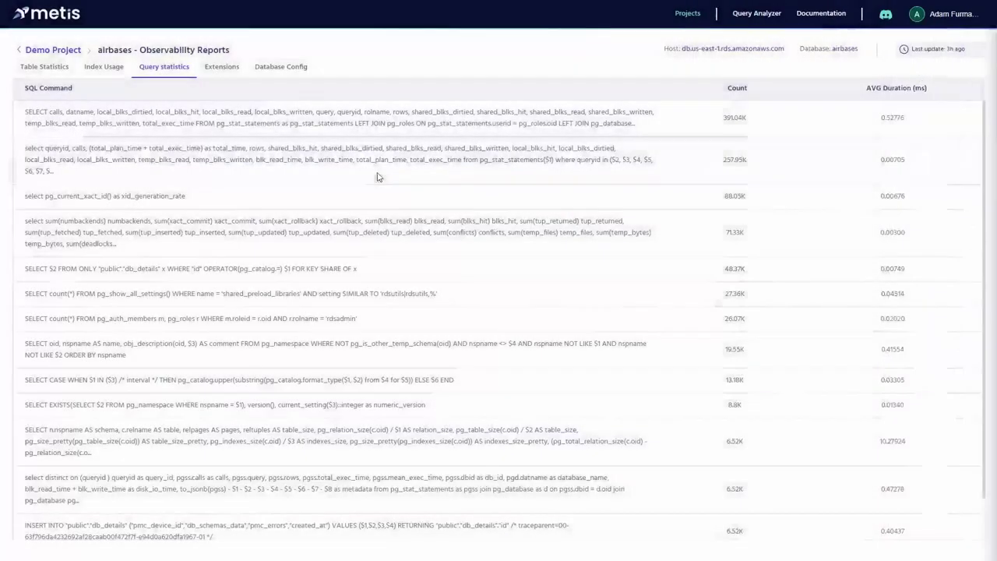
Review the airbases database's extensions and configuration settings, and leave the observability reports for the Demo Project.
{"action": "left_click", "coordinate": [226, 67]}
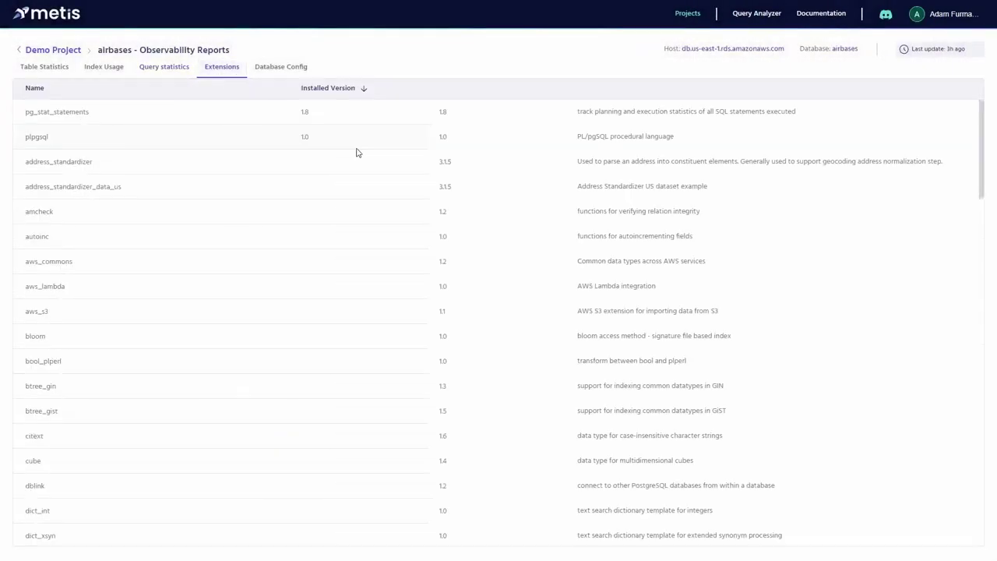
{"action": "left_click", "coordinate": [287, 70]}
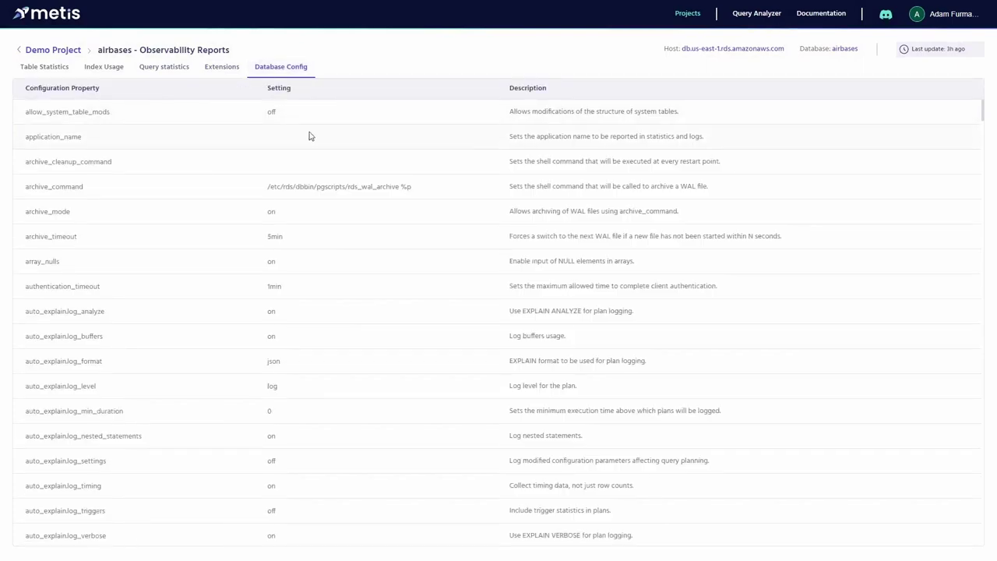
{"action": "left_click", "coordinate": [78, 51]}
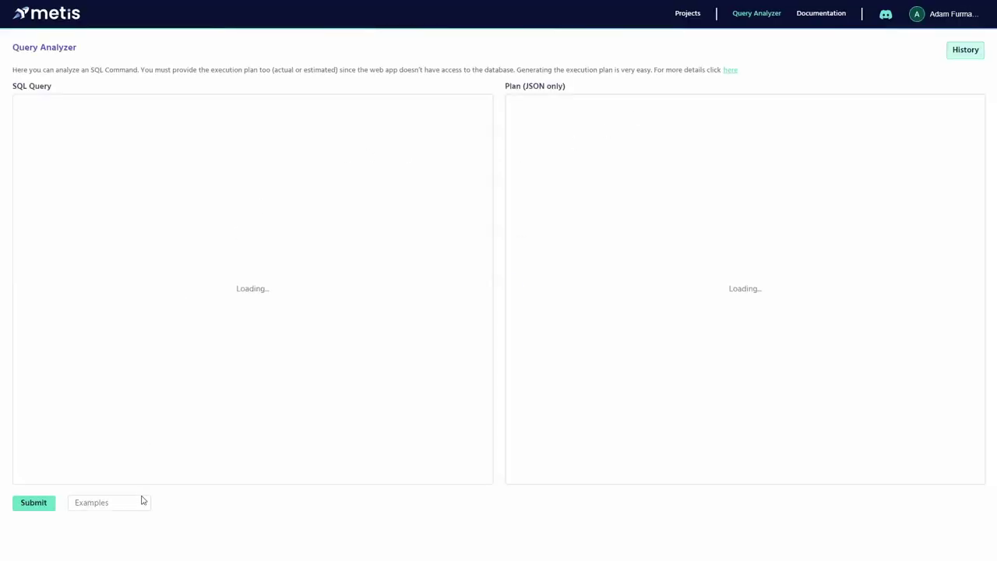
Load Example Queries 1 into the Query Analyzer with its JSON plan and submit it for analysis.
{"action": "left_click", "coordinate": [143, 501]}
{"action": "left_click", "coordinate": [147, 444]}
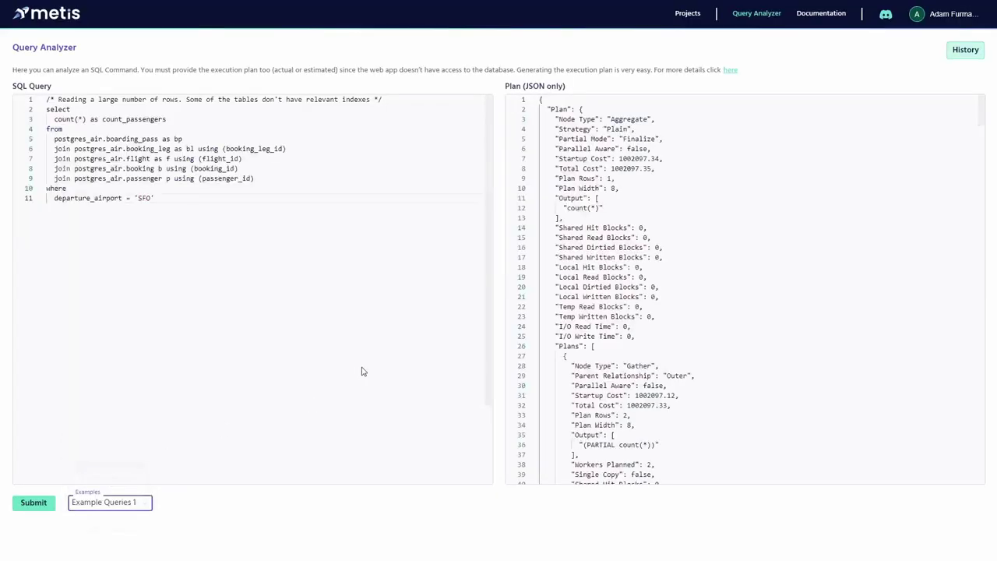
{"action": "left_click", "coordinate": [270, 257]}
{"action": "left_click", "coordinate": [631, 158]}
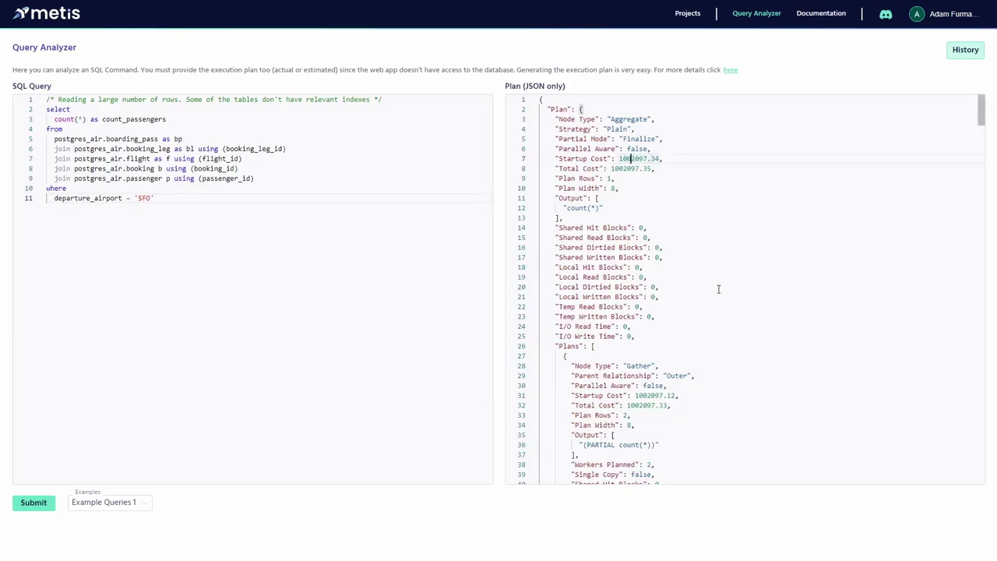
{"action": "left_click", "coordinate": [34, 503]}
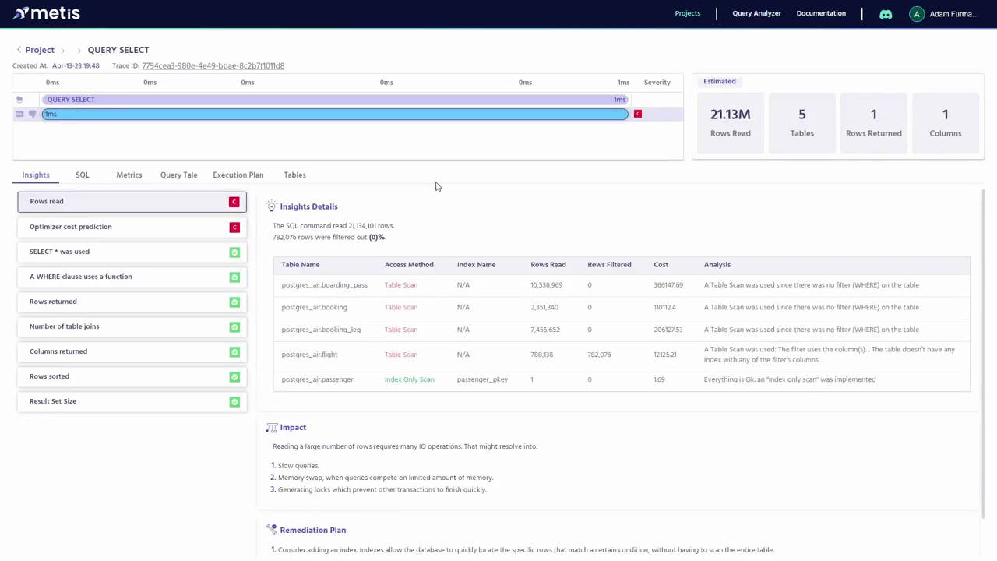